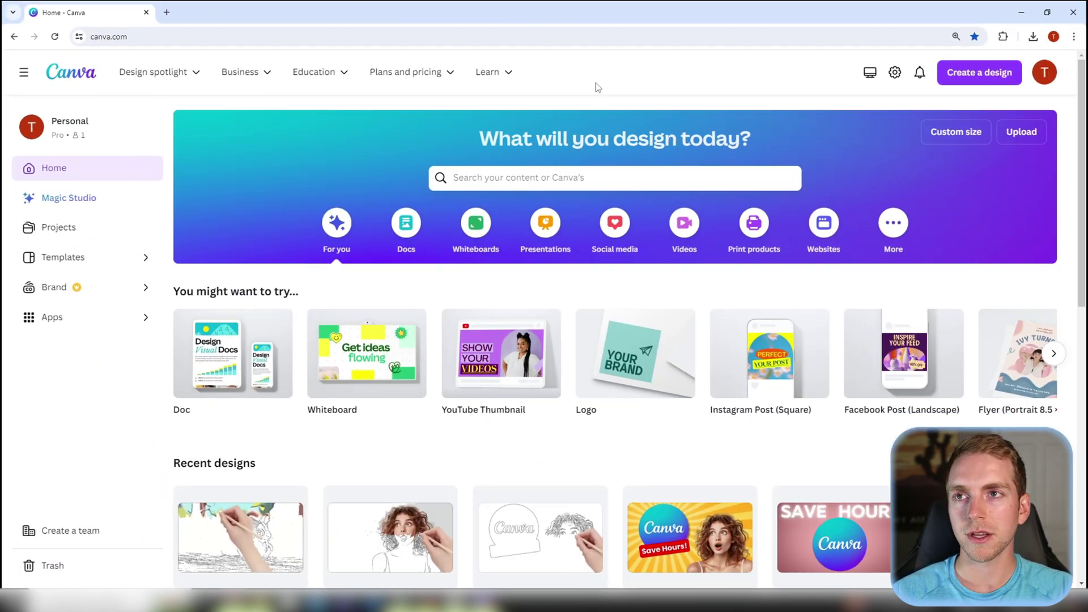
Step: Create a custom 16 × 9 in design and place the uploaded cartoon squirrel image across its page
{"action": "left_click", "coordinate": [993, 82]}
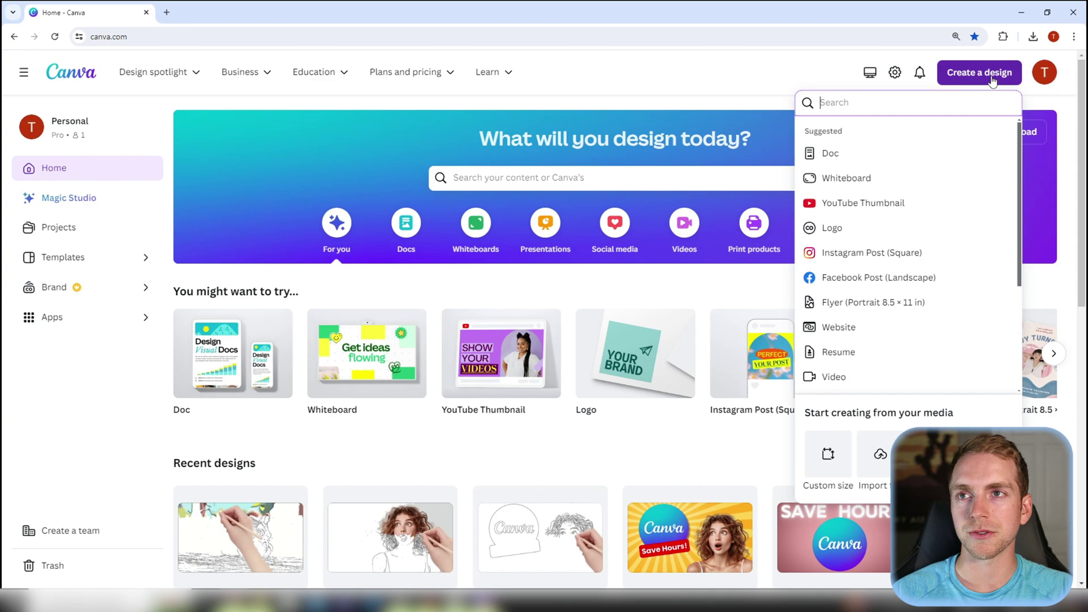
{"action": "left_click", "coordinate": [832, 461]}
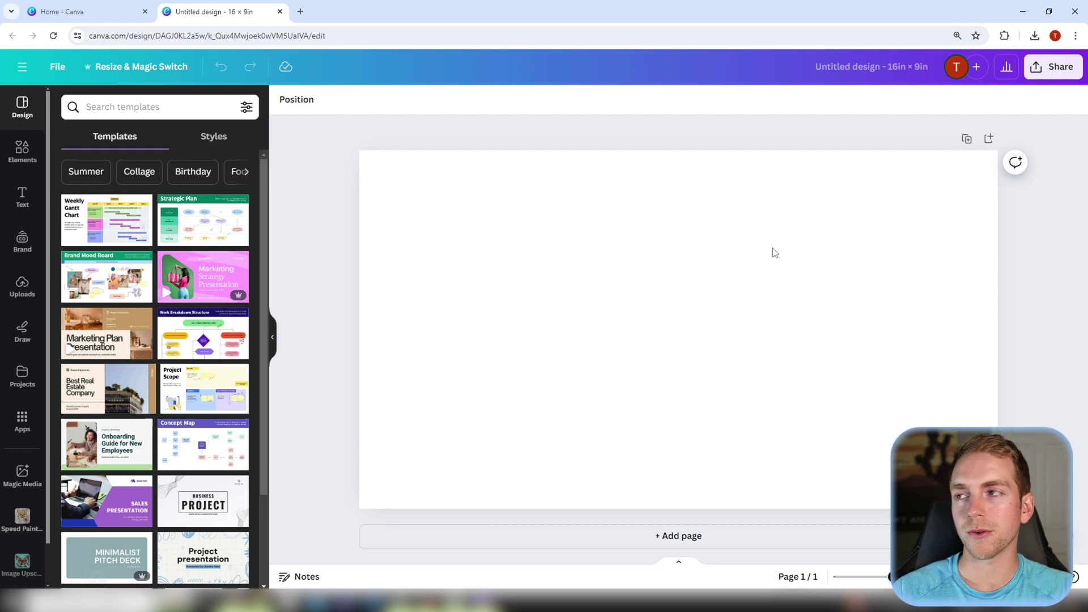
{"action": "left_click", "coordinate": [23, 286]}
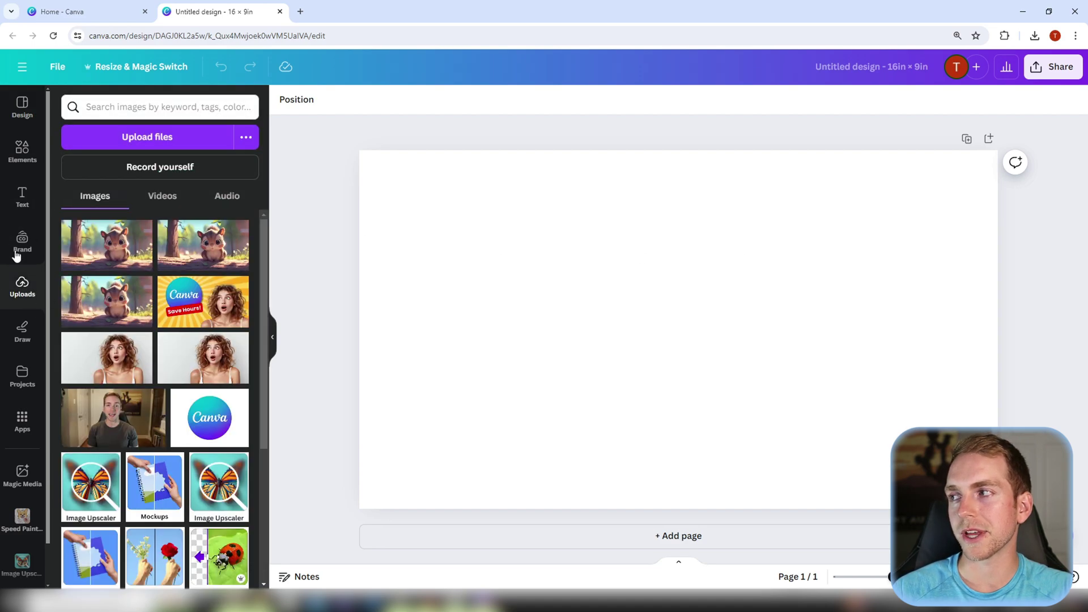
{"action": "left_click", "coordinate": [28, 112]}
{"action": "left_click", "coordinate": [535, 225]}
{"action": "key", "text": "ctrl+v"}
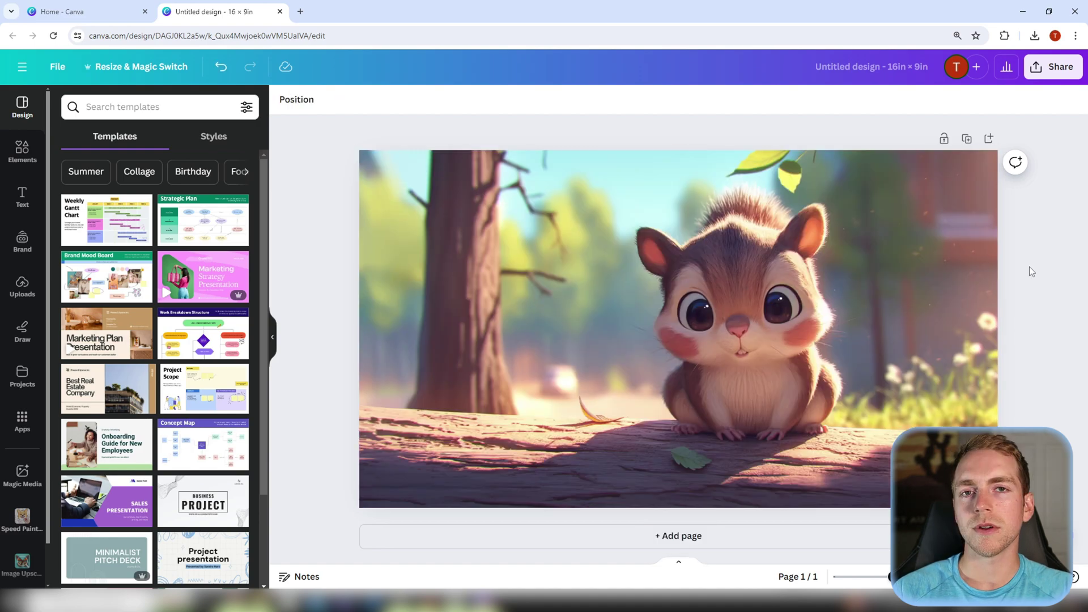
{"action": "left_click", "coordinate": [722, 295]}
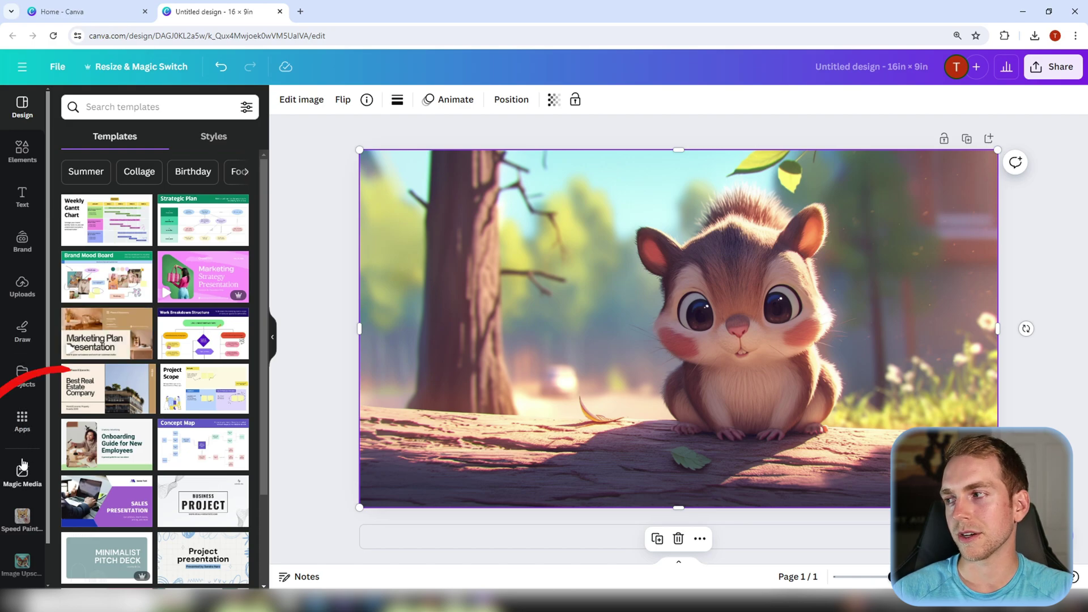
Step: Search Apps for 'speed painter' and generate a 3s sketch, 3s color-fill drawing video of the squirrel
{"action": "left_click", "coordinate": [21, 441]}
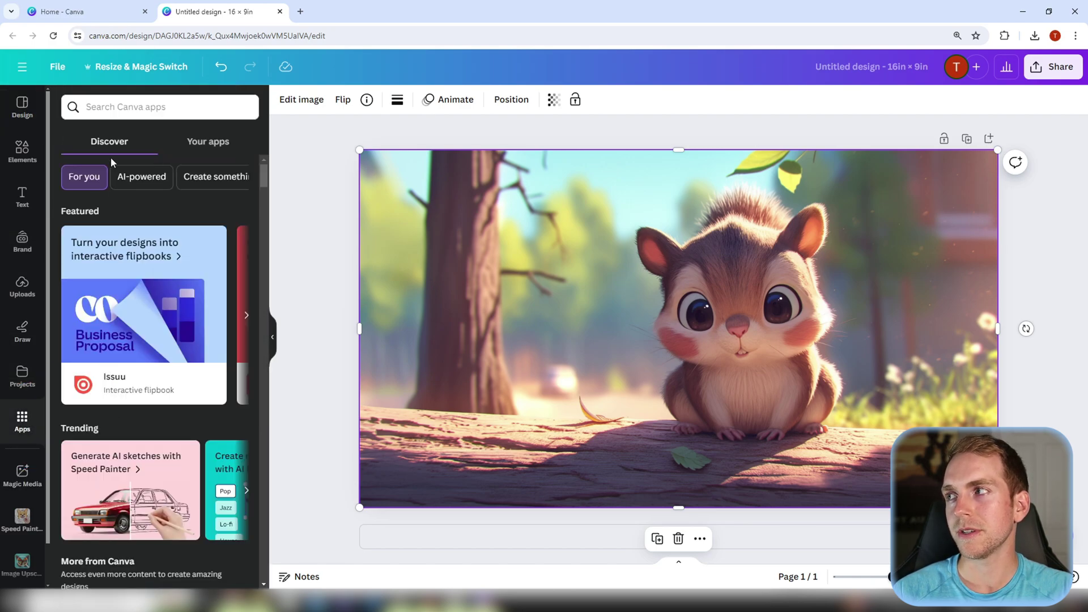
{"action": "left_click", "coordinate": [131, 107]}
{"action": "type", "text": "spee"}
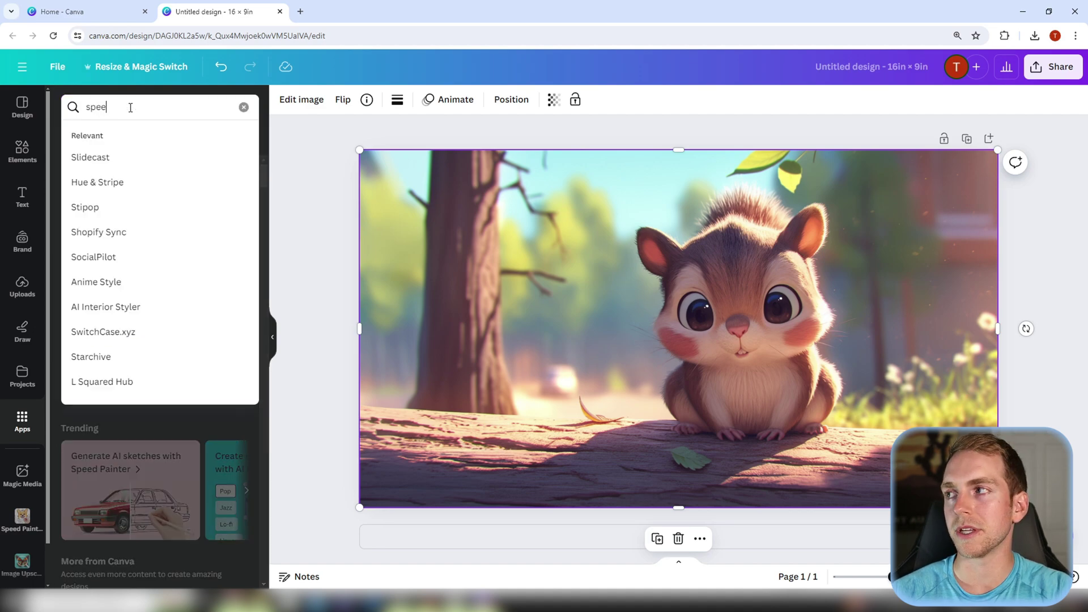
{"action": "type", "text": "d painter"}
{"action": "key", "text": "Return"}
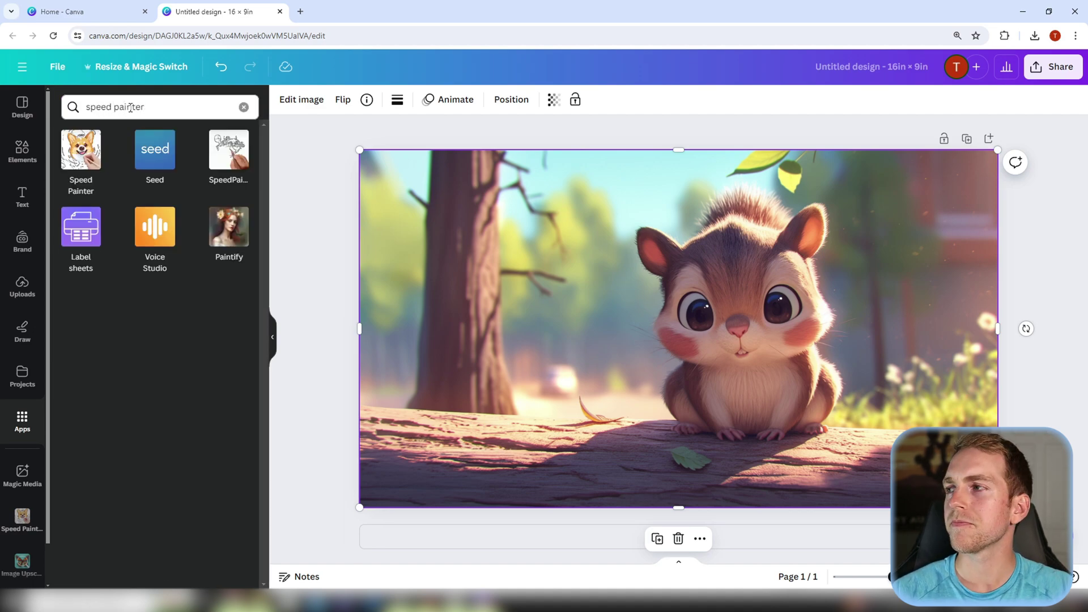
{"action": "left_click", "coordinate": [88, 172]}
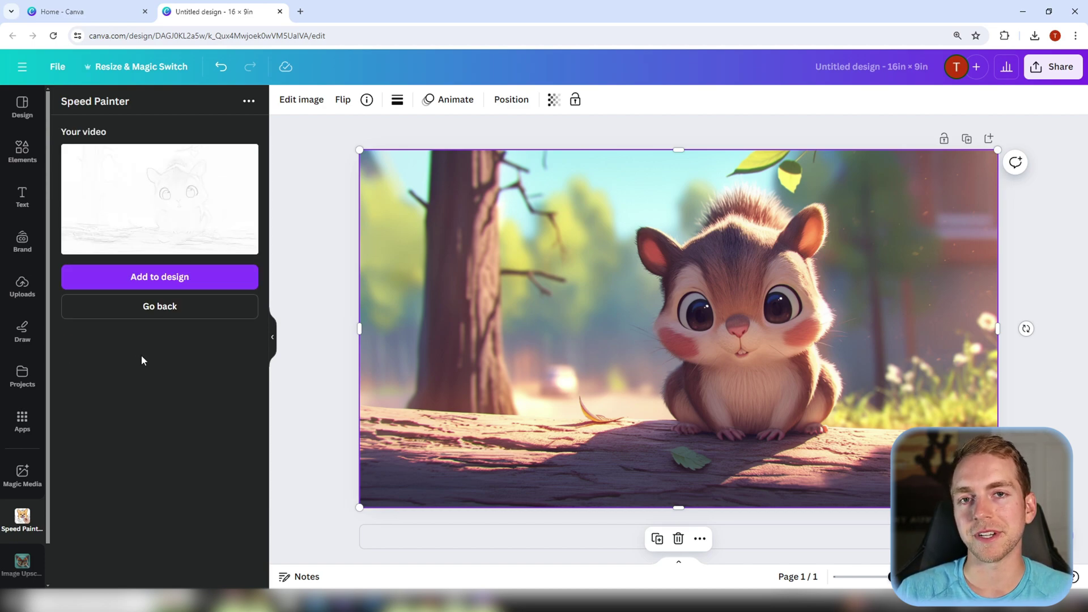
Step: Add the Speed Painter video to the design and stretch it from the top-left to fill the page
{"action": "left_click", "coordinate": [153, 288]}
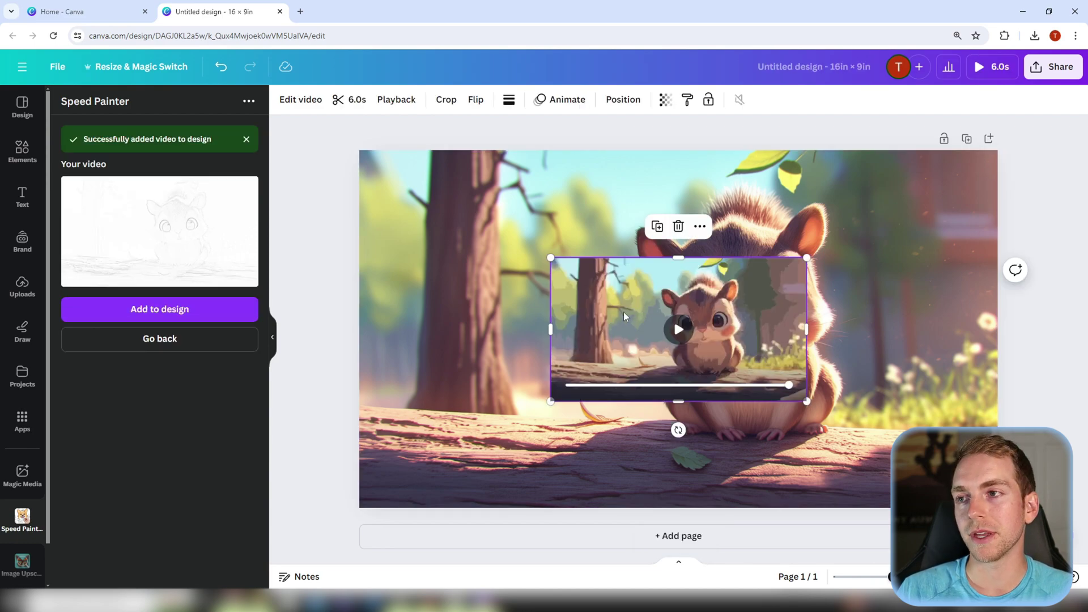
{"action": "left_click_drag", "start_coordinate": [624, 312], "coordinate": [432, 204]}
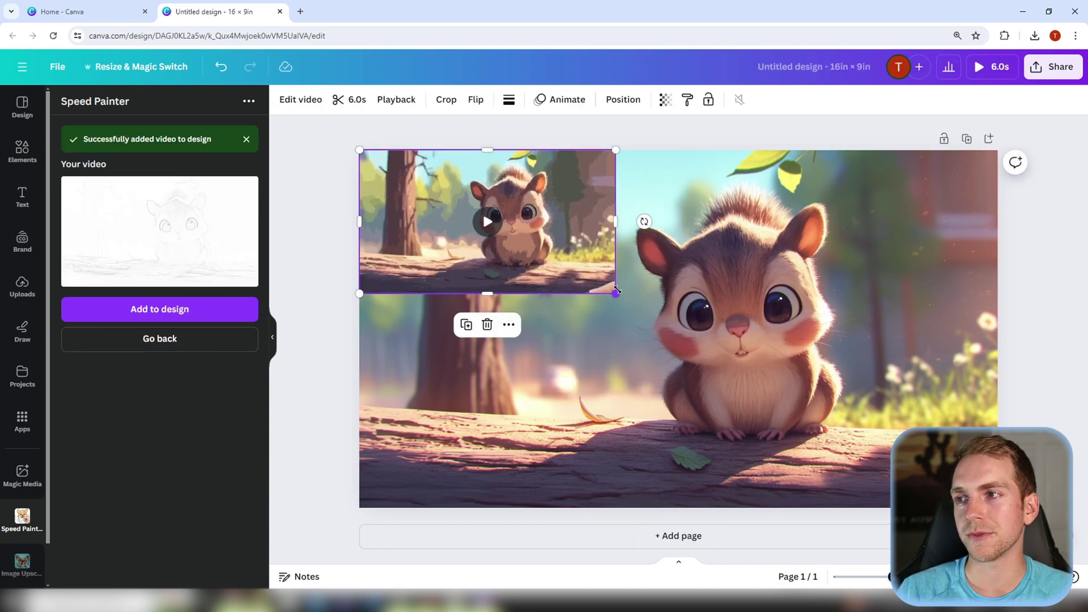
{"action": "left_click_drag", "start_coordinate": [626, 295], "coordinate": [997, 507]}
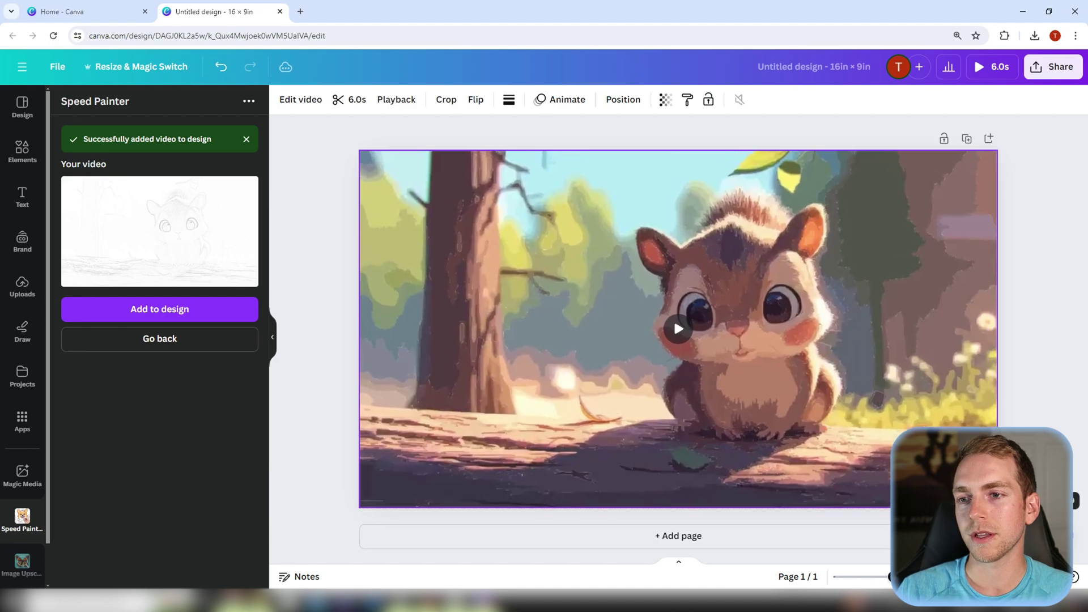
Step: Preview the drawing video full screen to its end, then move the original squirrel image aside and select it
{"action": "left_click", "coordinate": [989, 68]}
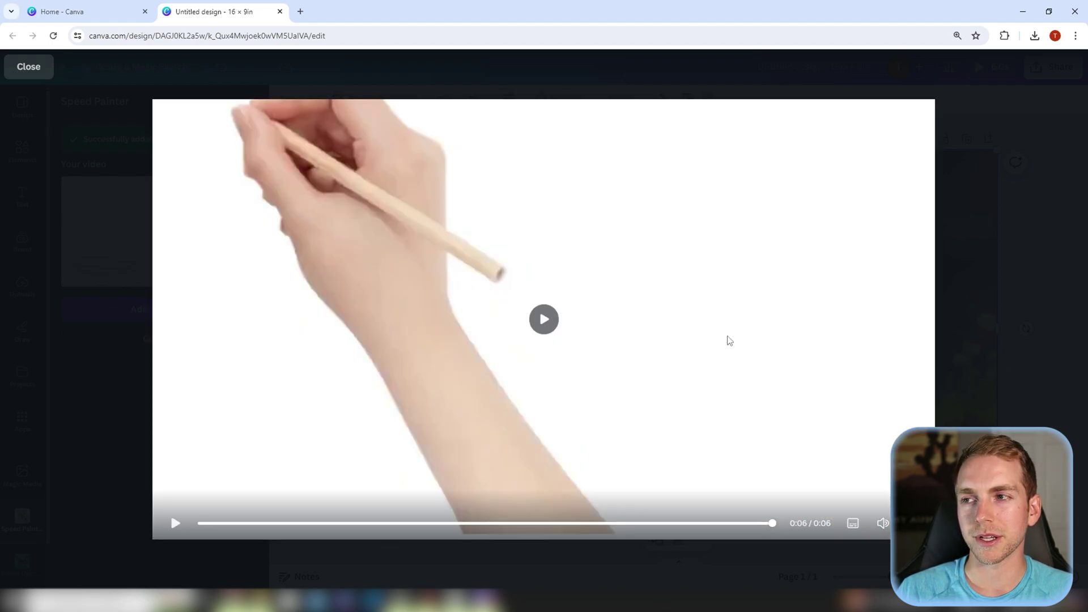
{"action": "left_click", "coordinate": [765, 523]}
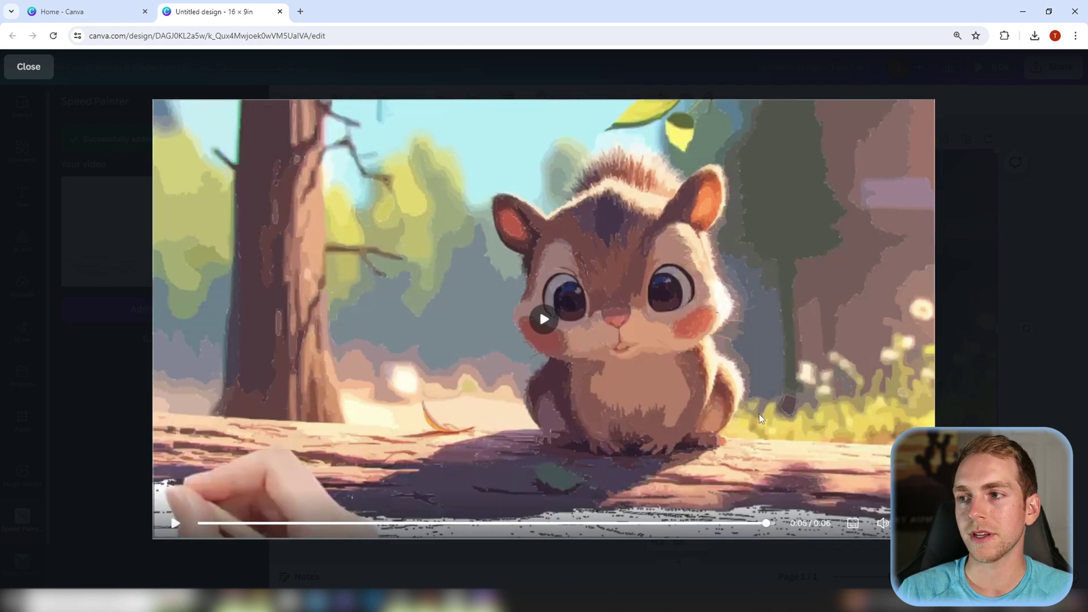
{"action": "key", "text": "Escape"}
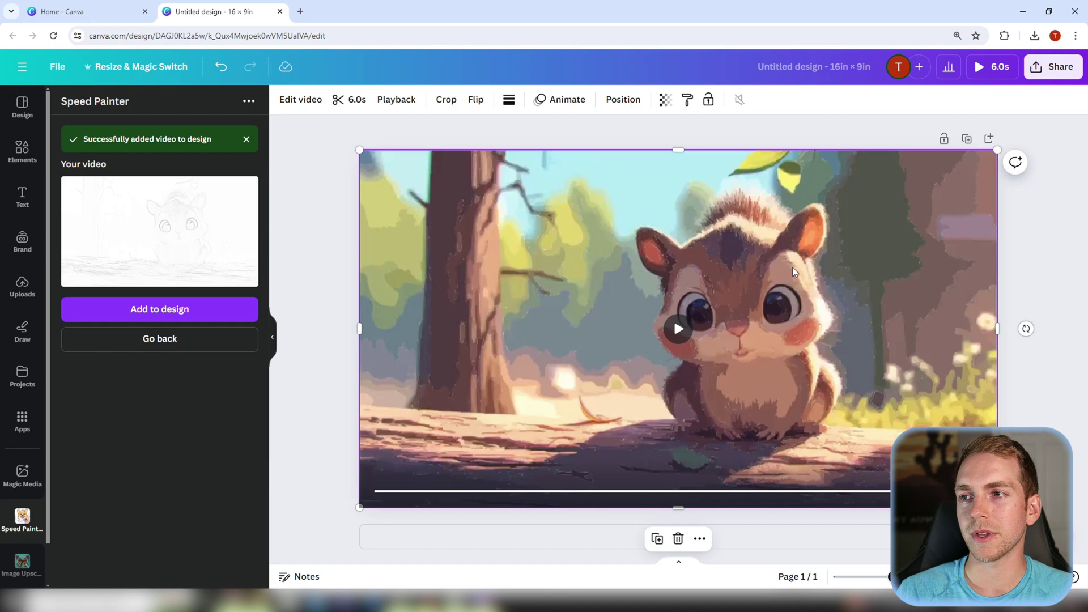
{"action": "left_click_drag", "start_coordinate": [796, 267], "coordinate": [759, 296]}
{"action": "left_click", "coordinate": [991, 191]}
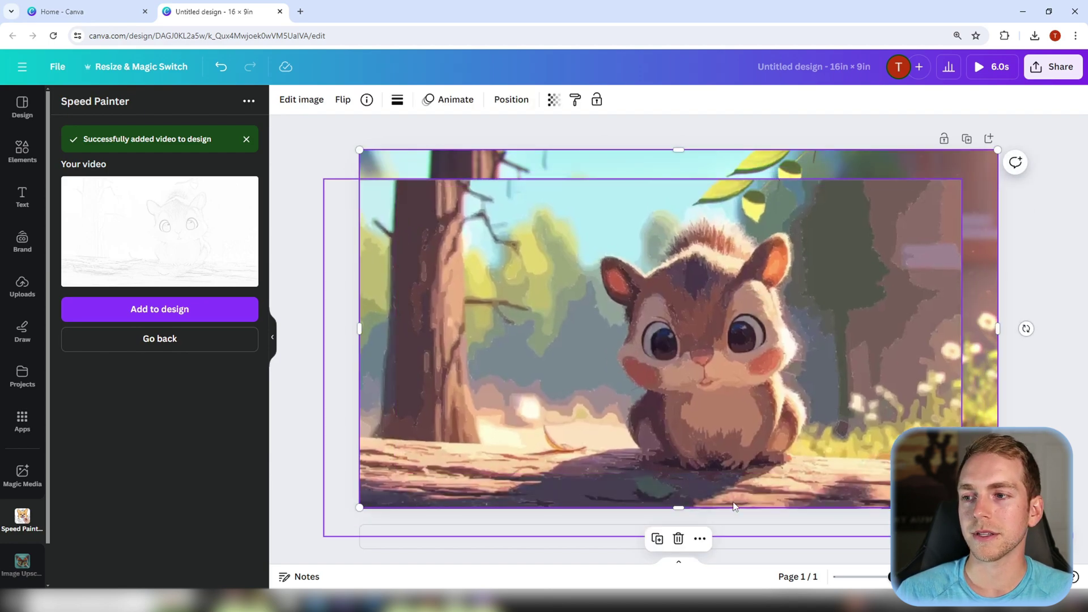
Step: Add Page 2 with the clear squirrel image pasted in, realign Page 1's video, and preview the 11.0s design
{"action": "left_click", "coordinate": [854, 546]}
{"action": "key", "text": "ctrl+v"}
{"action": "scroll", "coordinate": [724, 410], "scroll_direction": "up", "scroll_amount": 5}
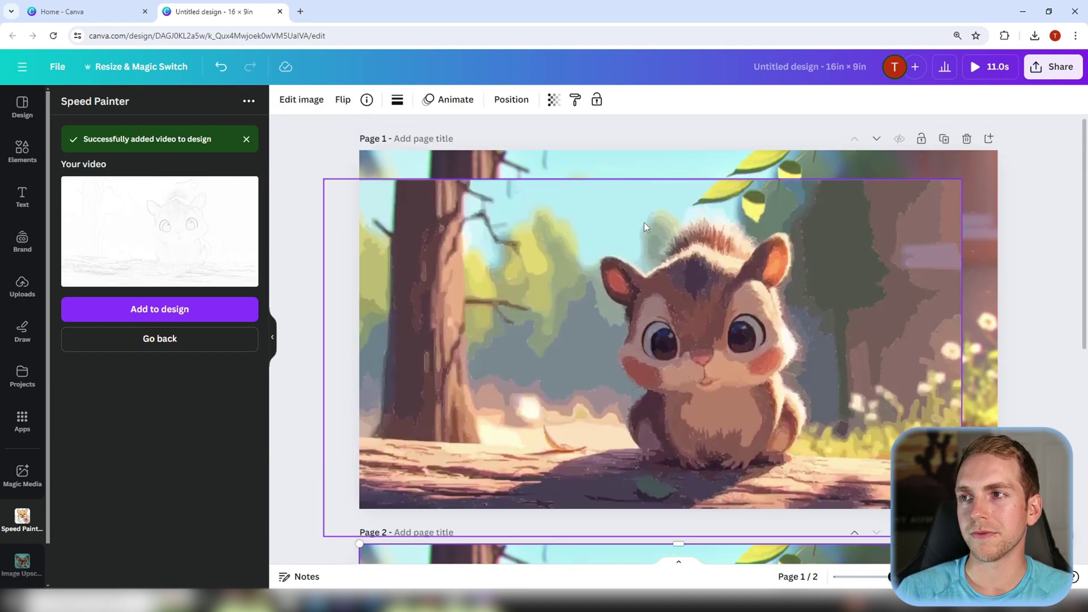
{"action": "left_click", "coordinate": [440, 174]}
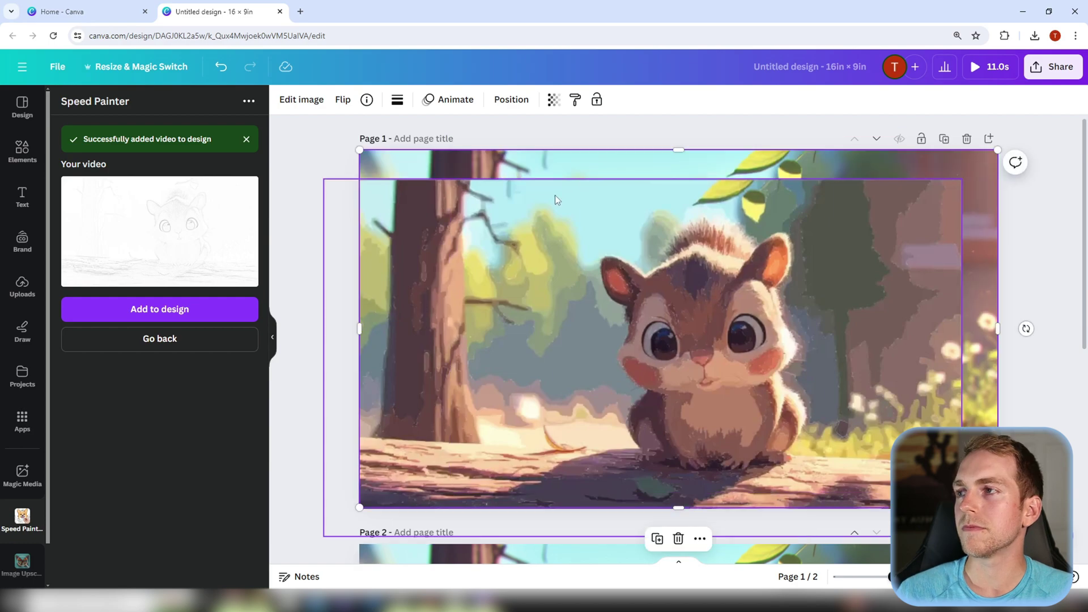
{"action": "left_click_drag", "start_coordinate": [508, 234], "coordinate": [546, 207]}
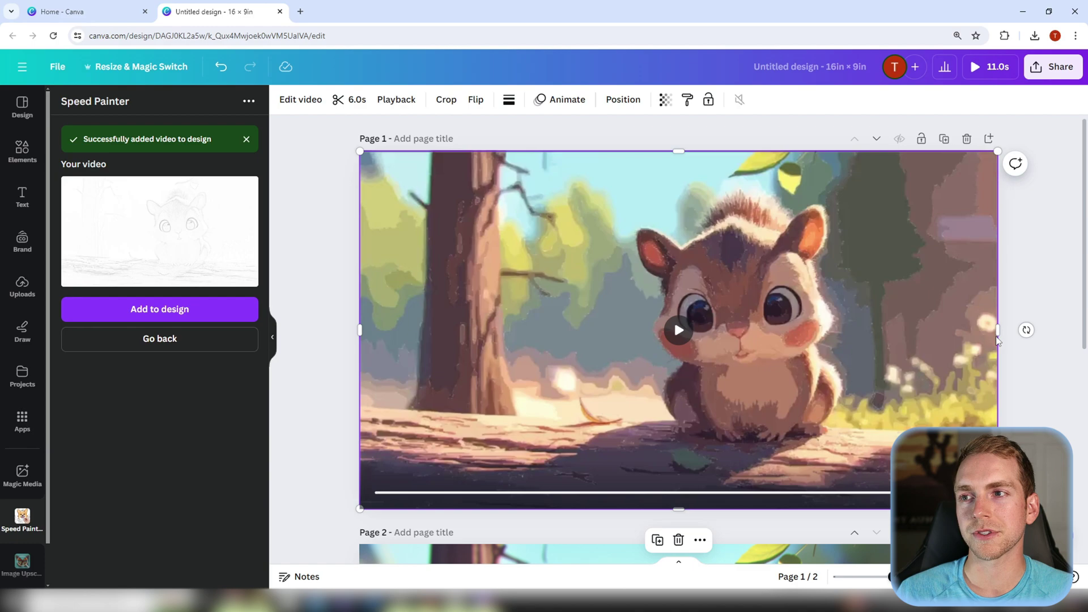
{"action": "left_click", "coordinate": [1033, 300]}
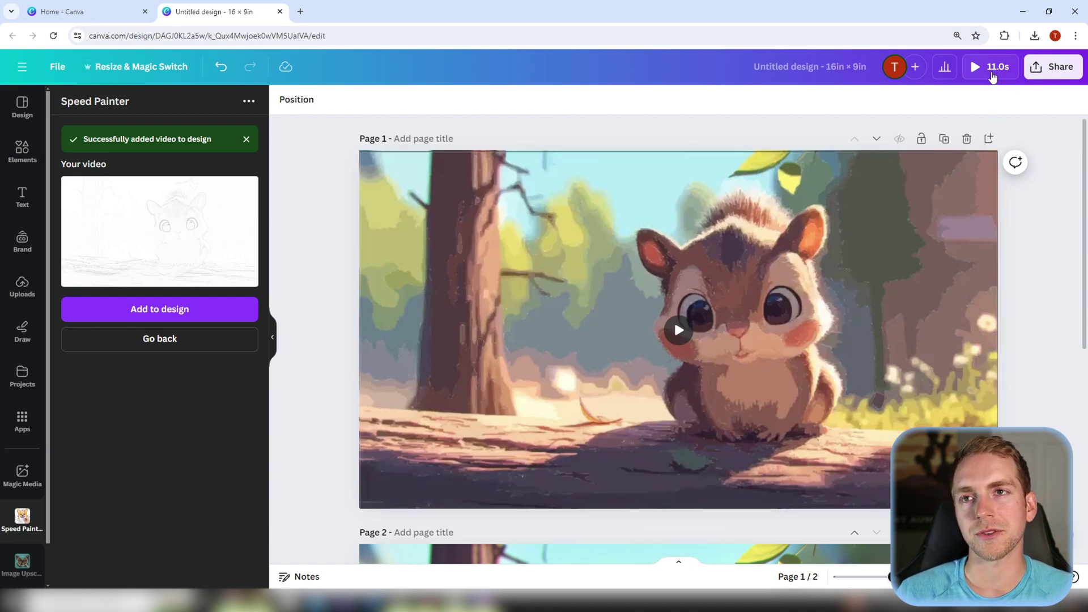
{"action": "left_click", "coordinate": [996, 73]}
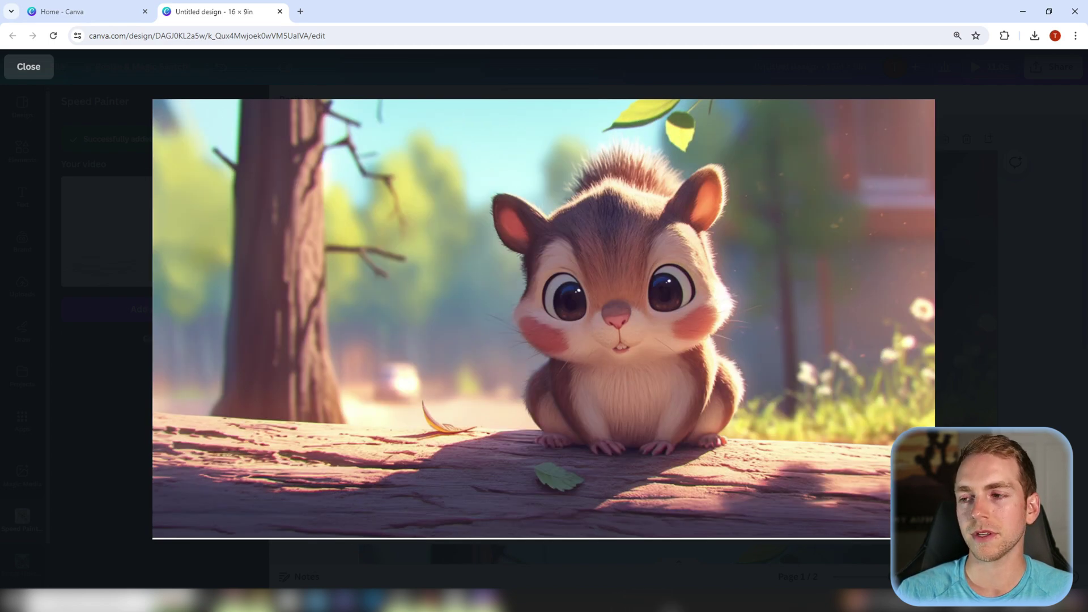
Step: On the page Duration timeline, drag Page 2 down to 2.0s so the video totals 8.1s
{"action": "mouse_move", "coordinate": [750, 384]}
{"action": "key", "text": "Escape"}
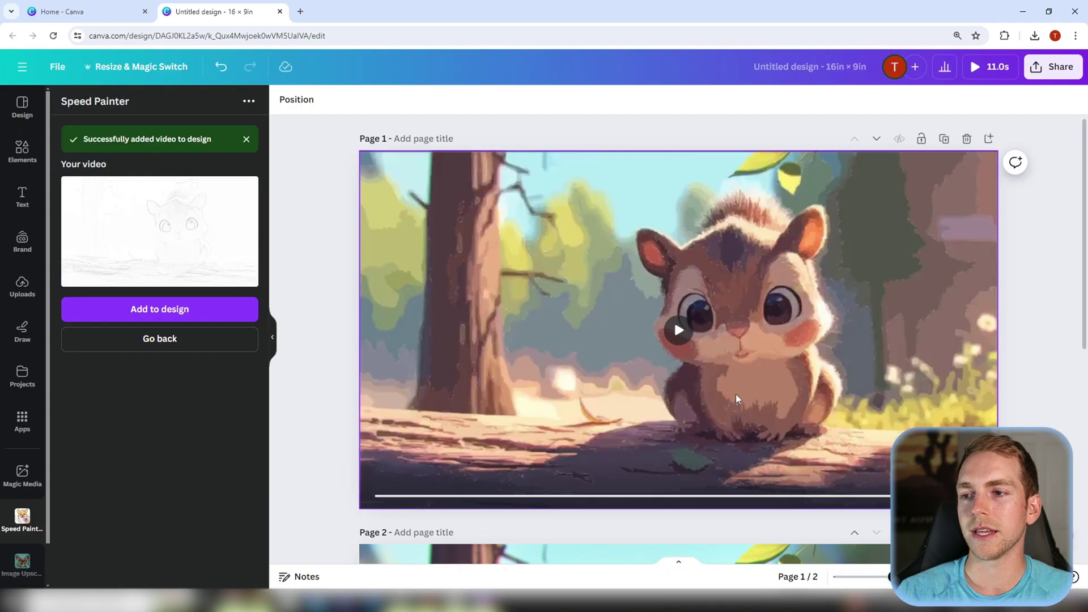
{"action": "scroll", "coordinate": [1039, 392], "scroll_direction": "down", "scroll_amount": 5}
{"action": "scroll", "coordinate": [1033, 409], "scroll_direction": "down", "scroll_amount": 2}
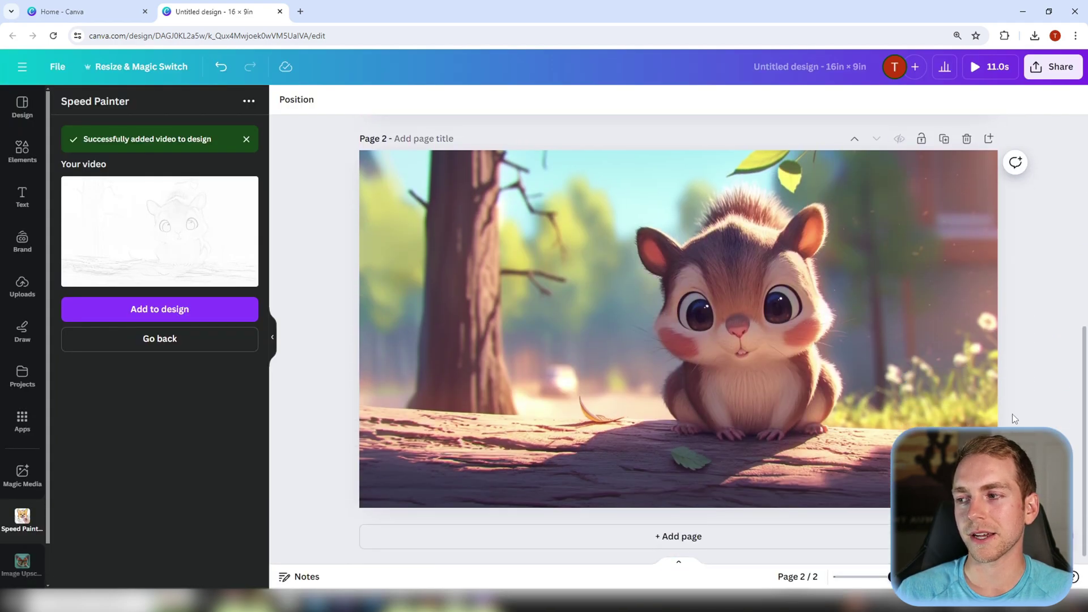
{"action": "left_click", "coordinate": [678, 567]}
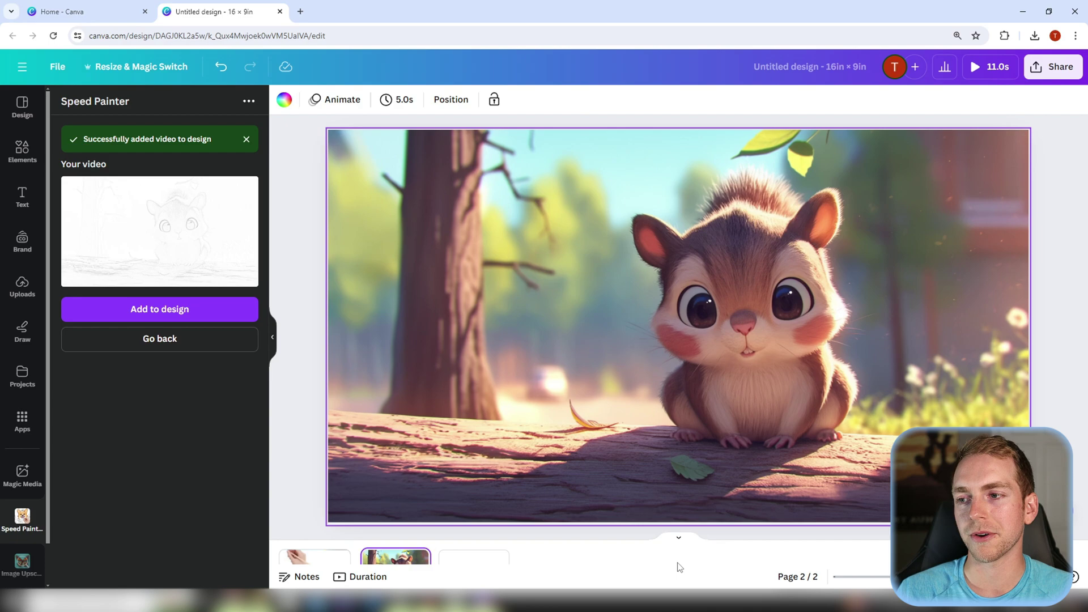
{"action": "left_click", "coordinate": [368, 579]}
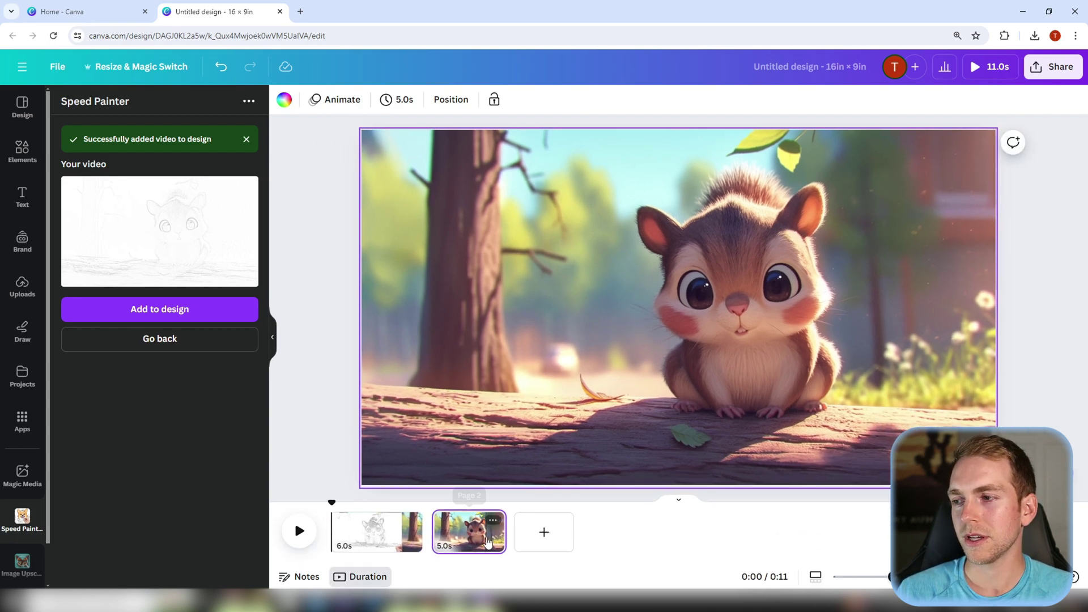
{"action": "left_click_drag", "start_coordinate": [504, 533], "coordinate": [462, 533]}
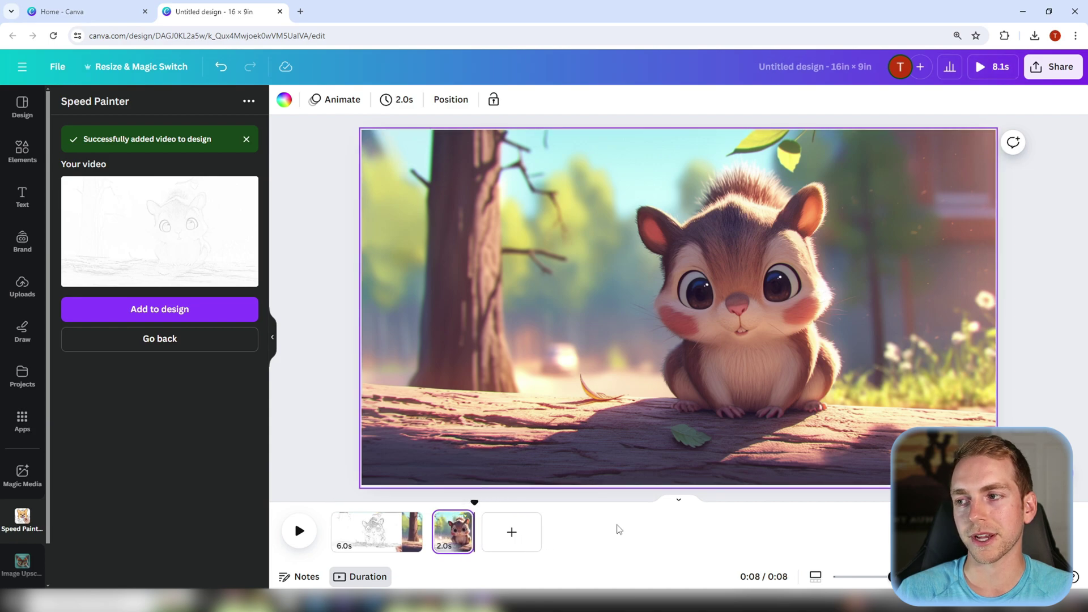
{"action": "left_click", "coordinate": [1045, 309]}
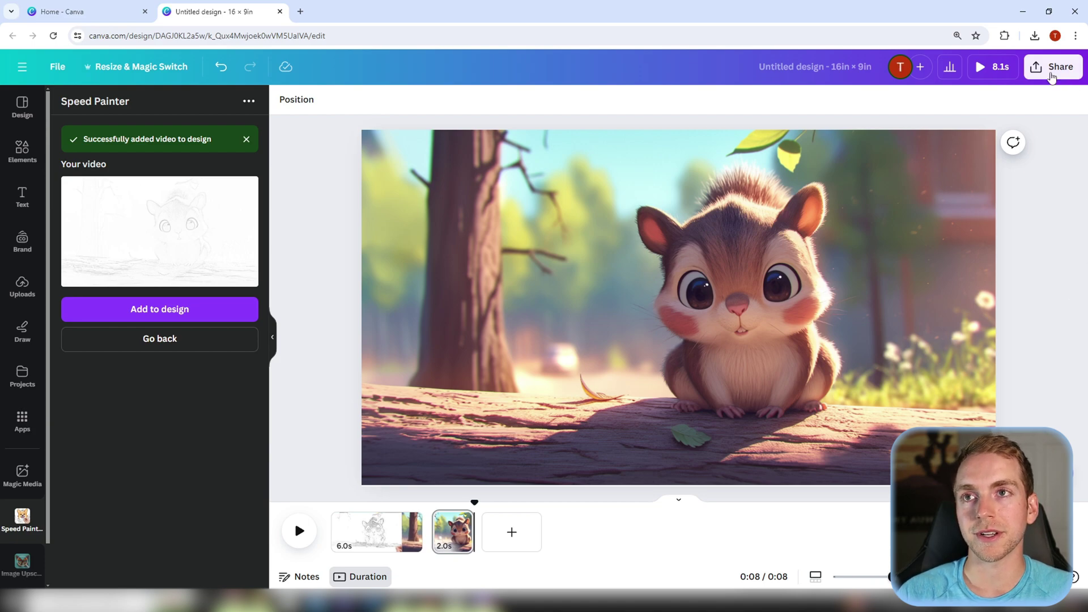
Step: Download all pages as an MP4 Video from Share > Download
{"action": "left_click", "coordinate": [1051, 68]}
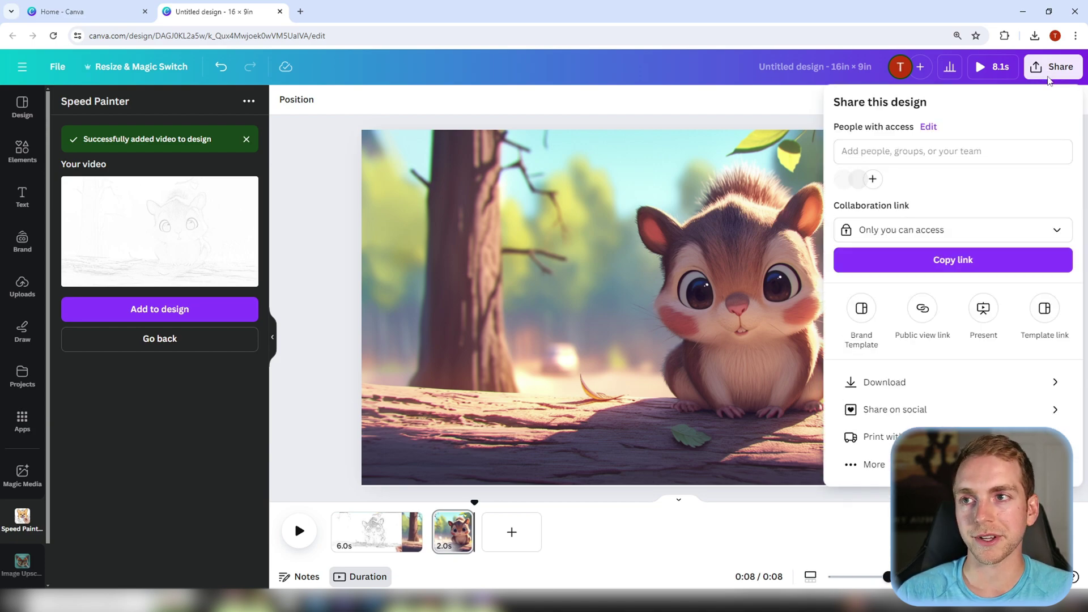
{"action": "left_click", "coordinate": [904, 382]}
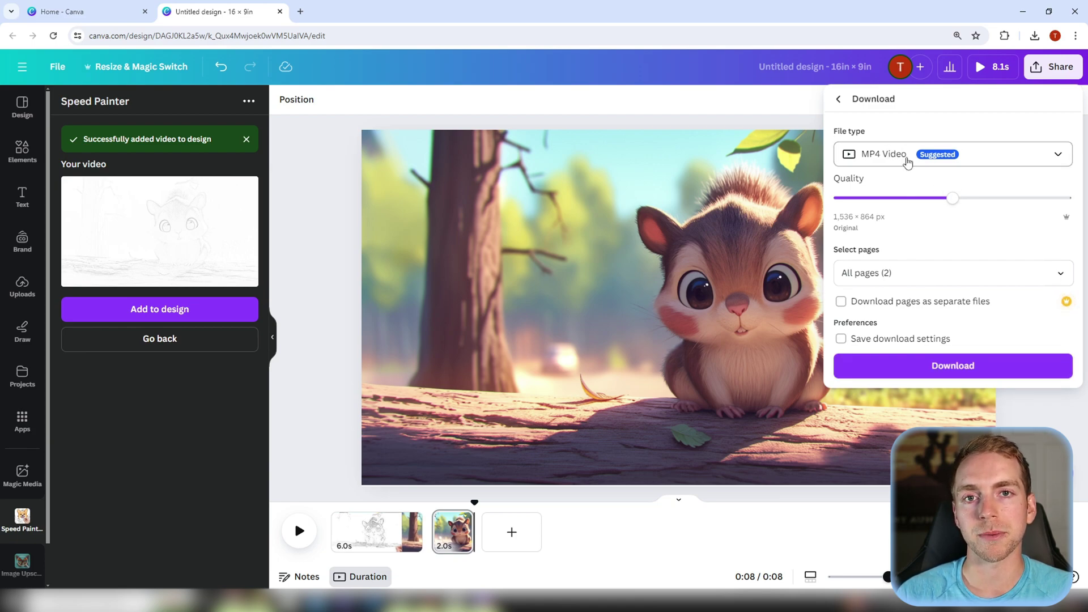
{"action": "left_click", "coordinate": [971, 367]}
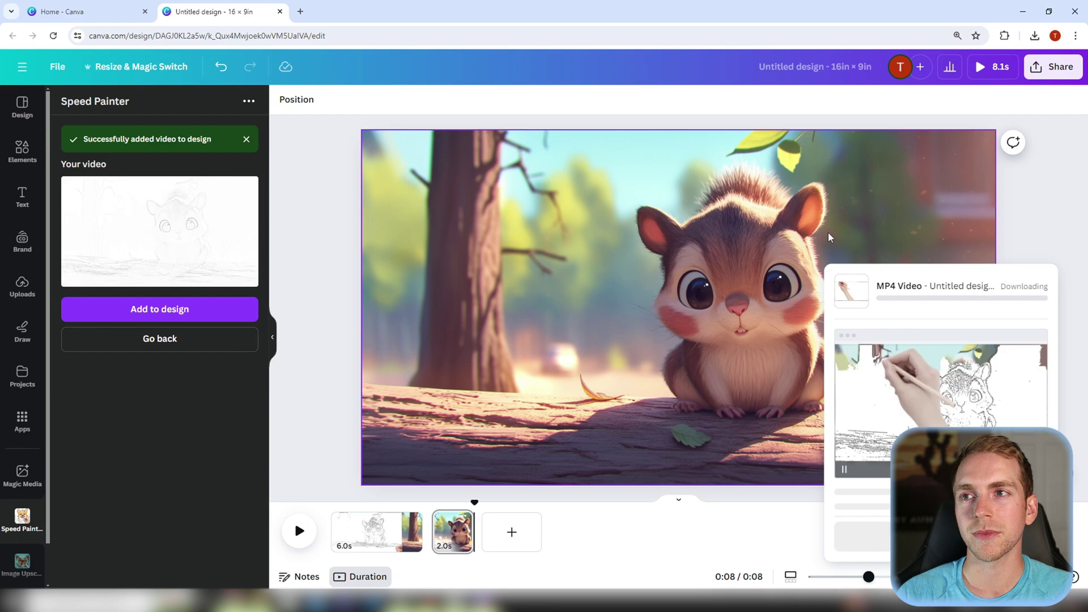